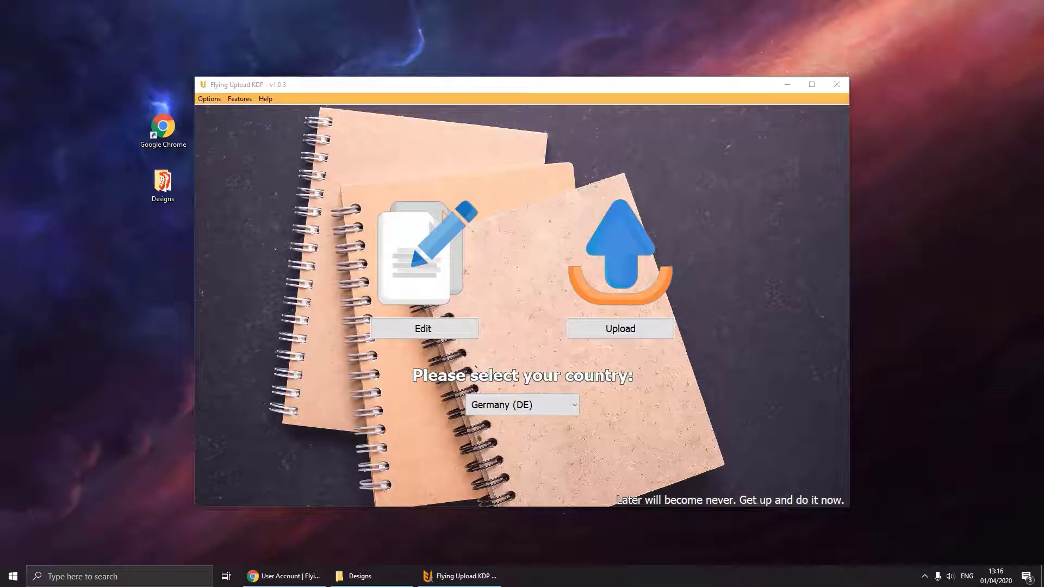
Queue the three DesignKDP PNGs from the Designs folder and accept the responsibility terms.
click(622, 330)
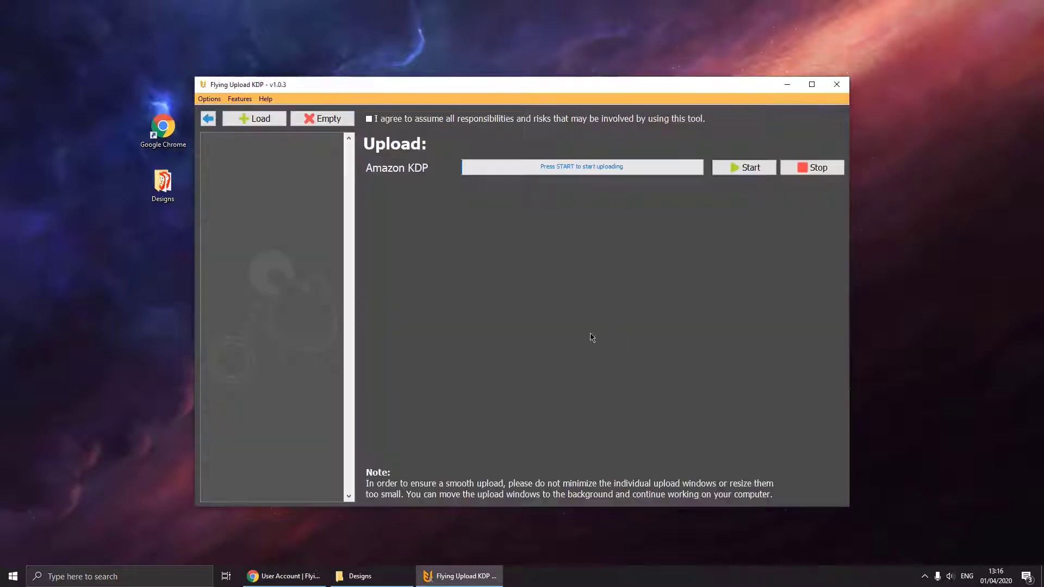
click(387, 582)
drag(459, 271, 270, 216)
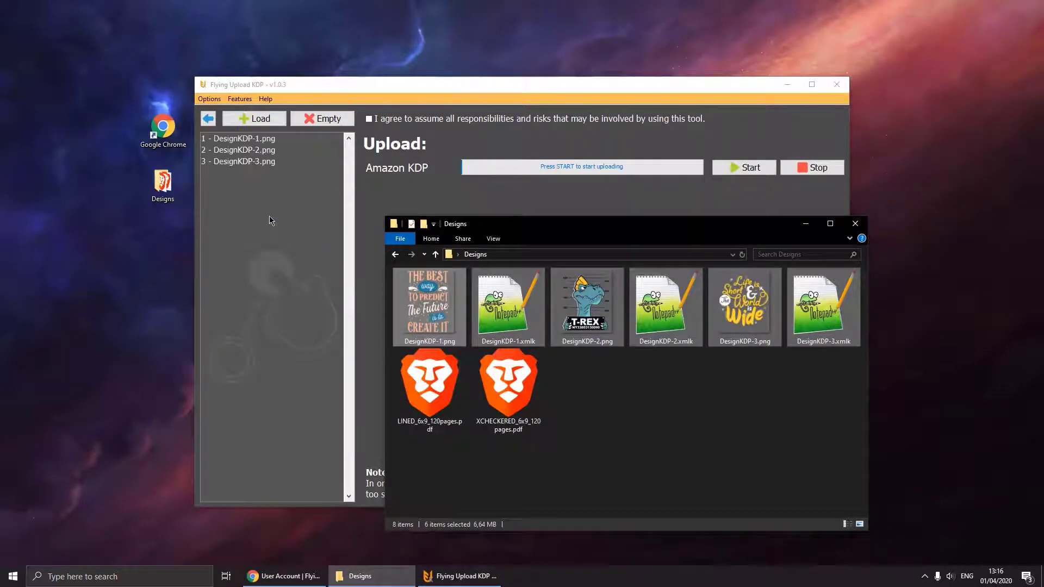
click(805, 223)
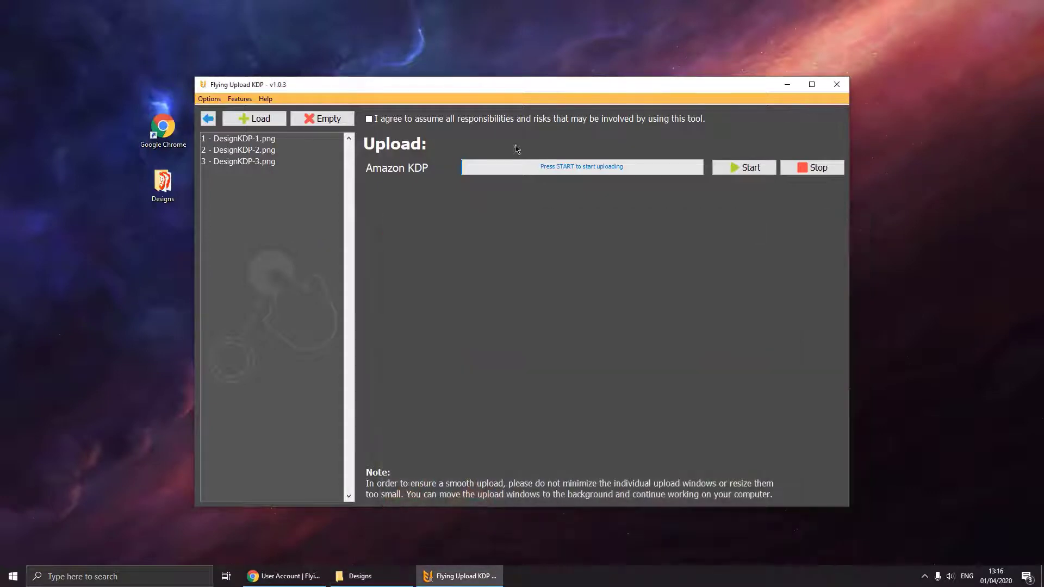
click(466, 119)
Start the upload and let the tool fill the first paperback's language, title and subtitle.
click(730, 173)
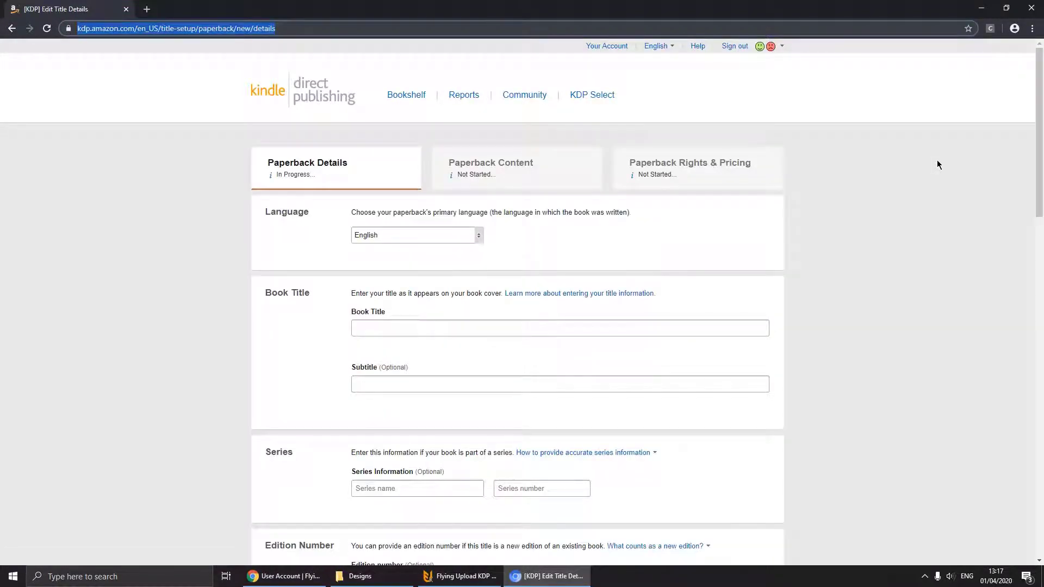
key(Tab)
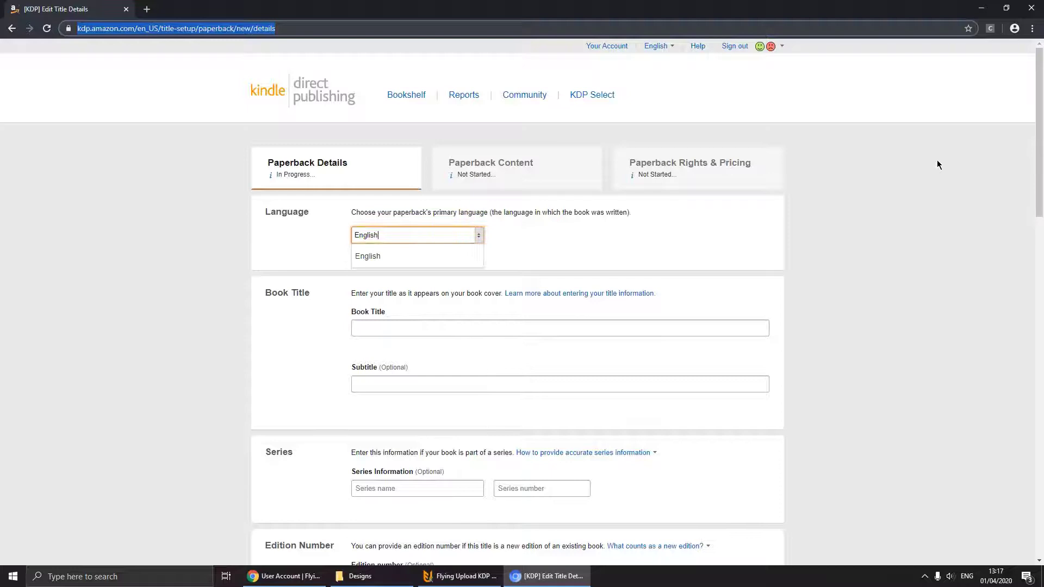
key(Tab)
text(The Best Way To Predict The Future Is To Create It)
key(Tab)
text(Lined Notebook Journal ToDo Exercise Book or Dia)
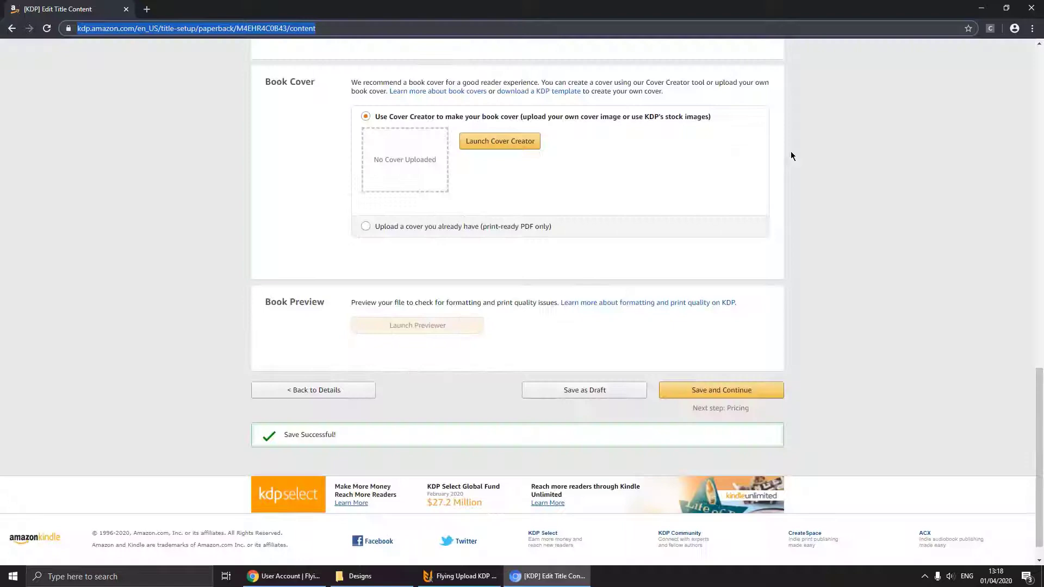
scroll(865, 186, up, 2)
text(7.95)
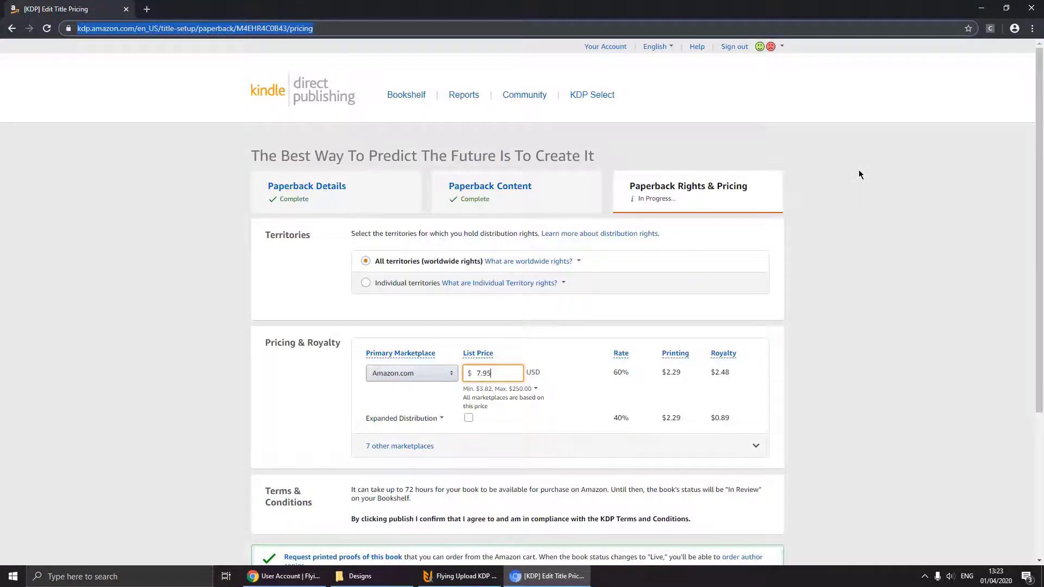
scroll(859, 174, down, 3)
Save the T-Rex Prisoner paperback as a $7.95 draft and reload the book page.
key(Return)
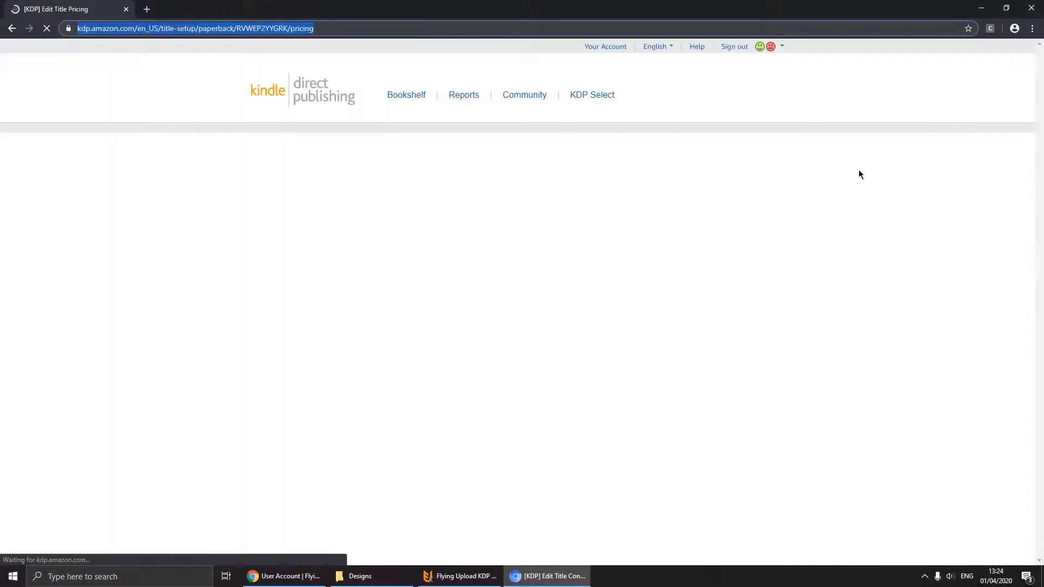
text(7.95)
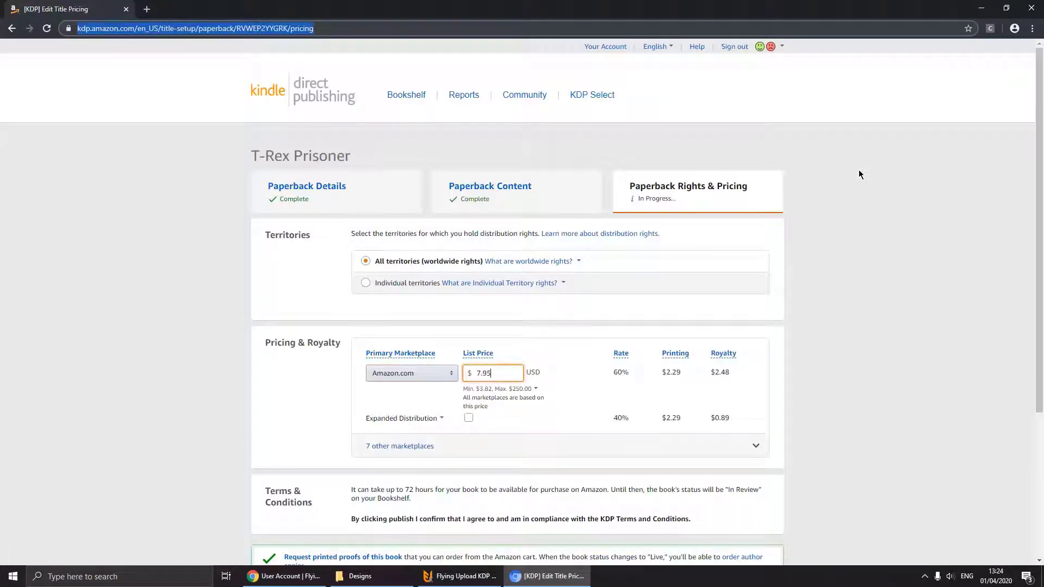
scroll(859, 174, down, 3)
key(Return)
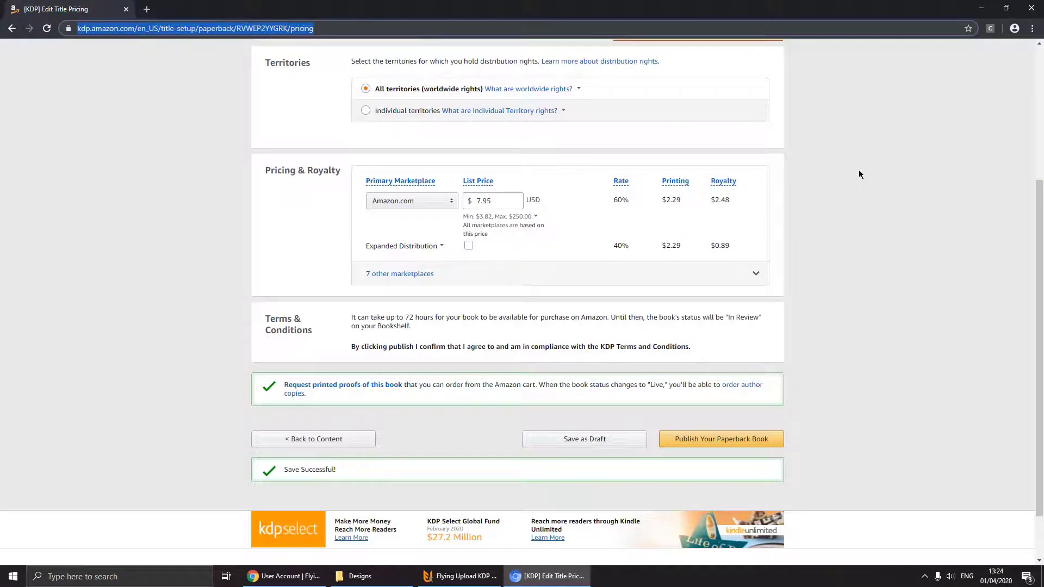
key(F5)
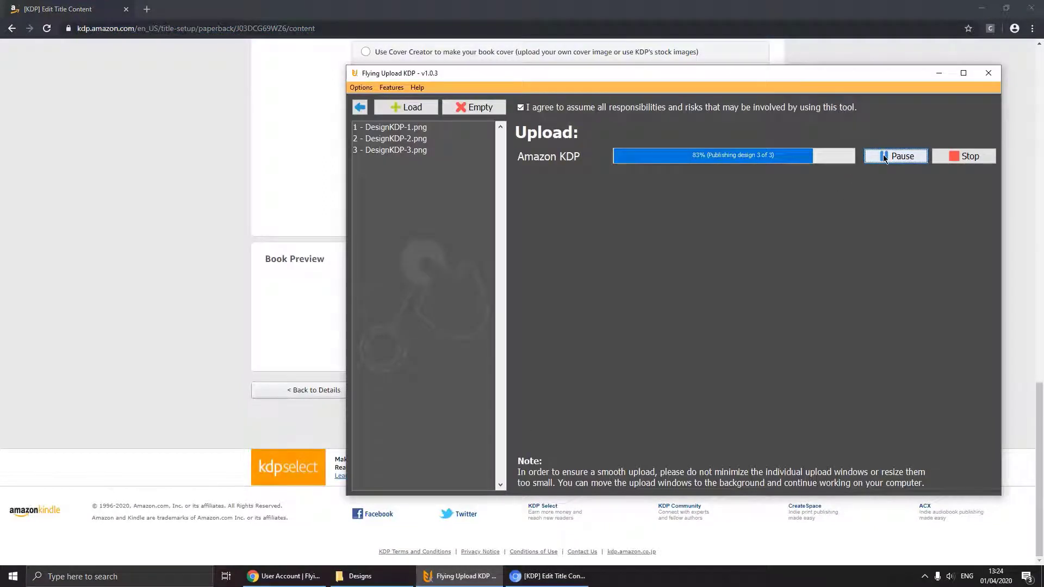
Stop the run, keep only DesignKDP-3.png queued, and restart to publish its unfinished draft.
click(885, 159)
click(964, 158)
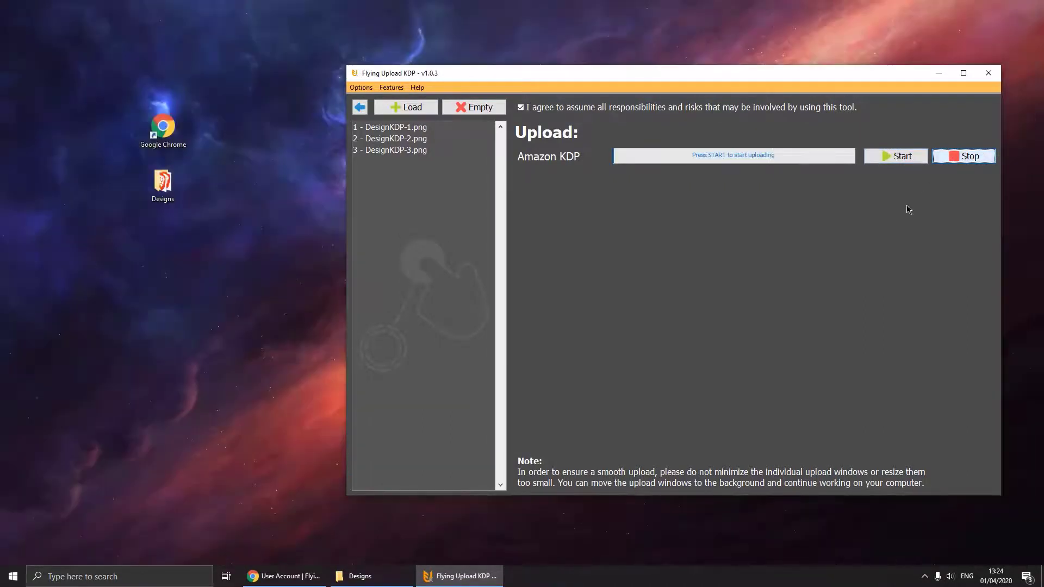
click(411, 129)
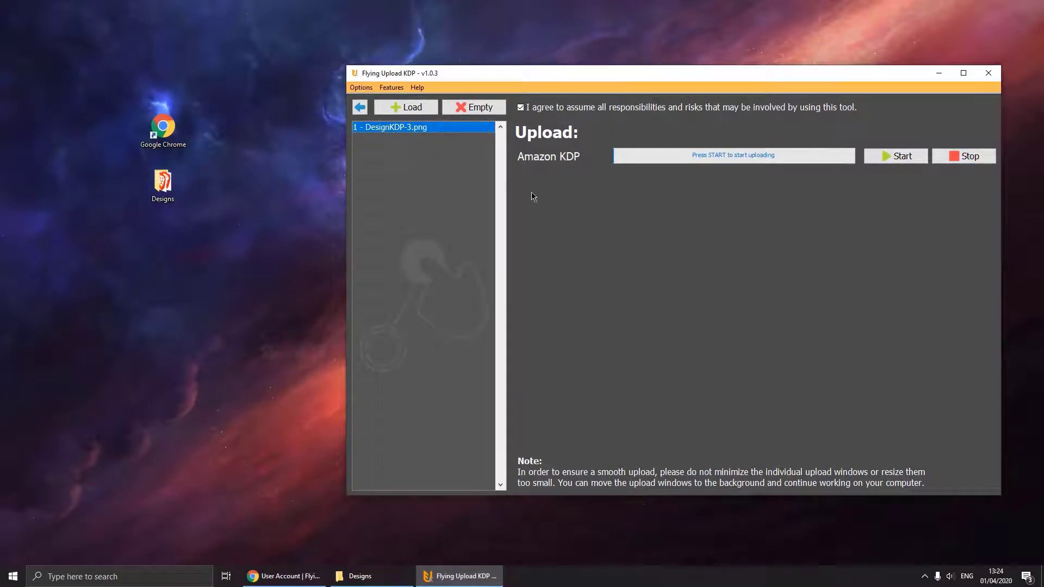
click(874, 162)
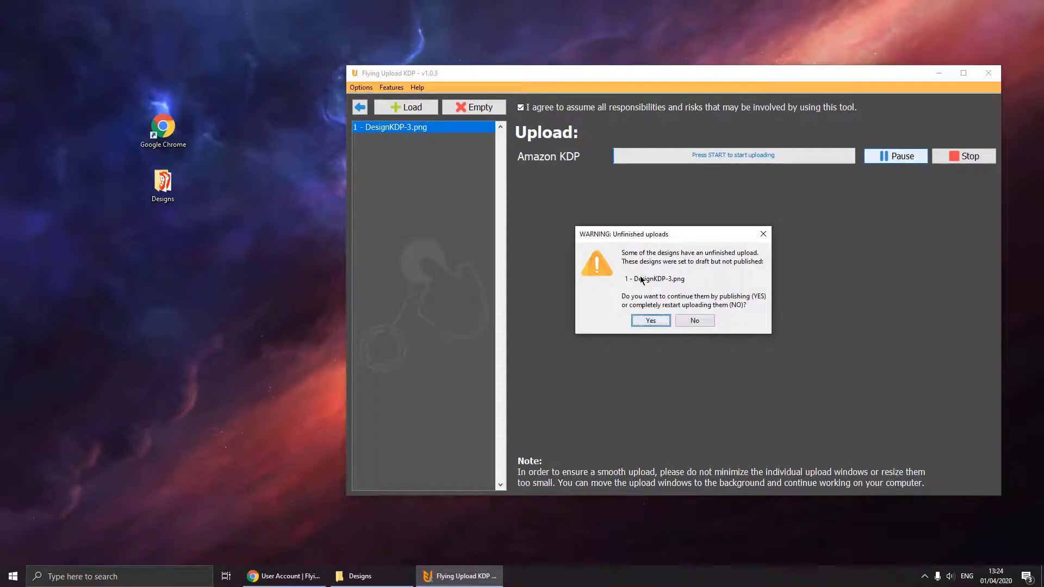
click(652, 320)
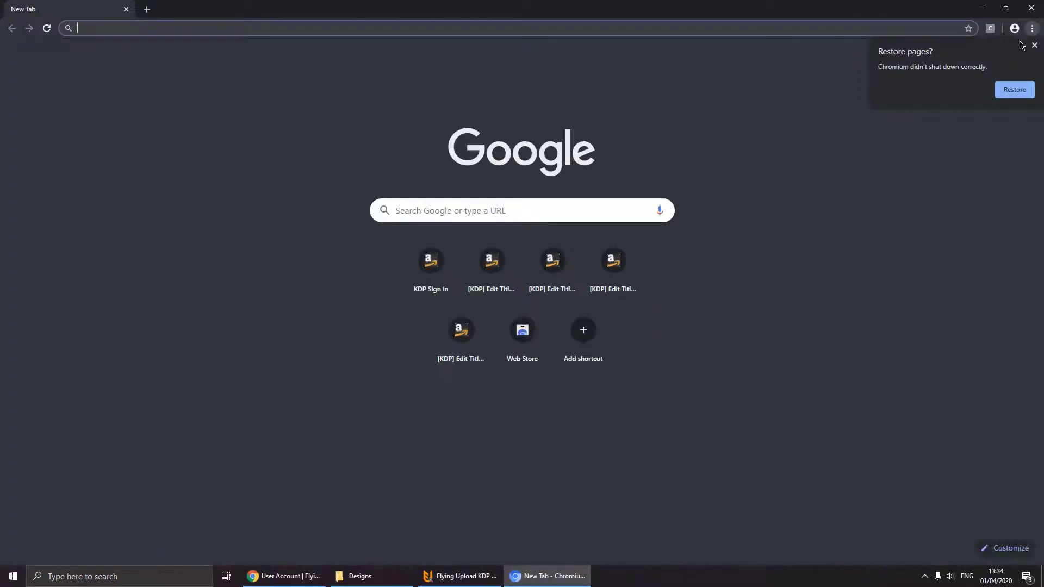
From the Bookshelf, price Life Is Short And The World Is Wide at $7.95 and save it as draft.
click(1034, 45)
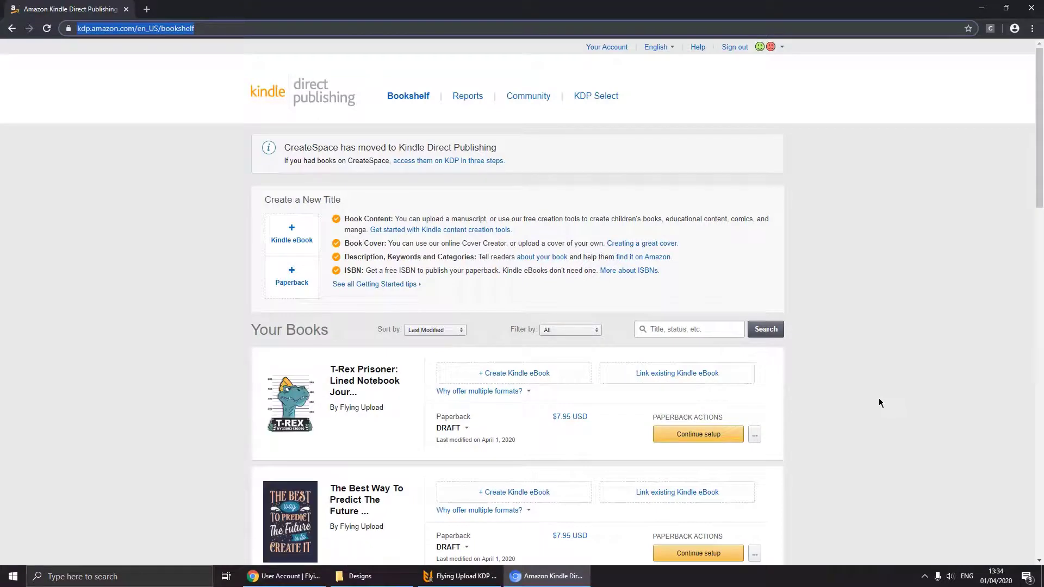
key(Return)
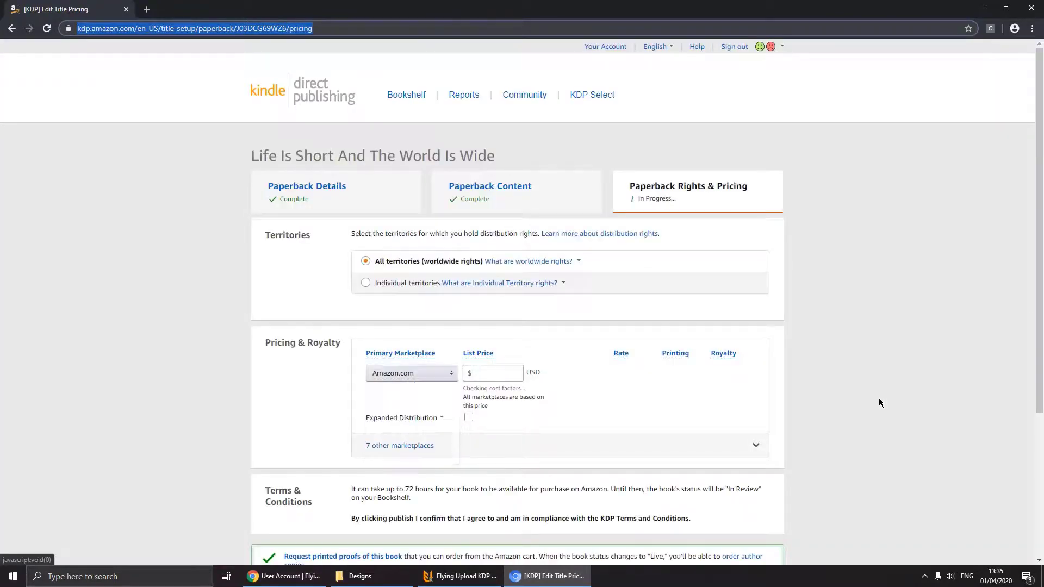
key(Tab)
text(7.95)
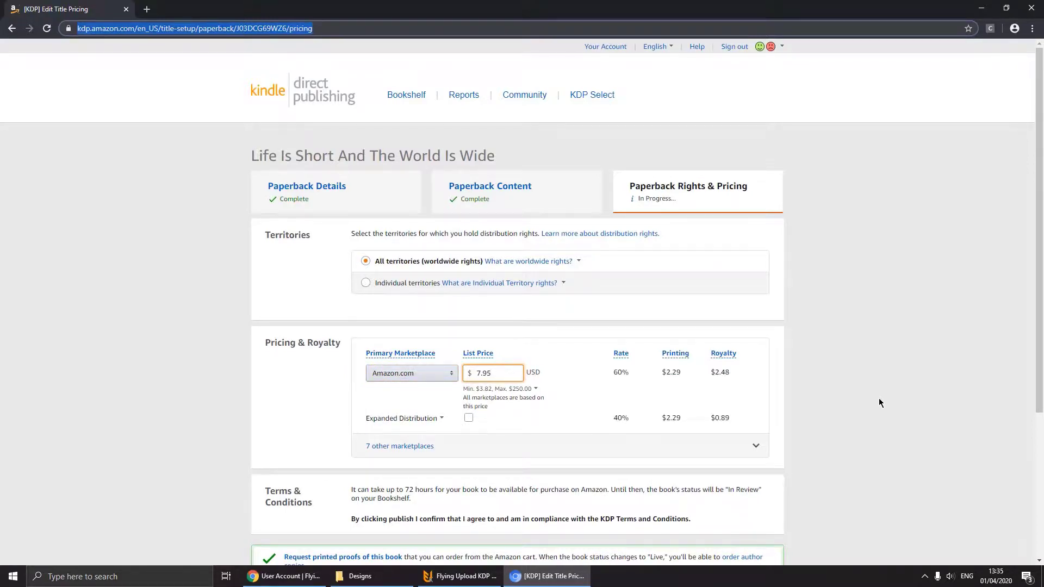
key(Return)
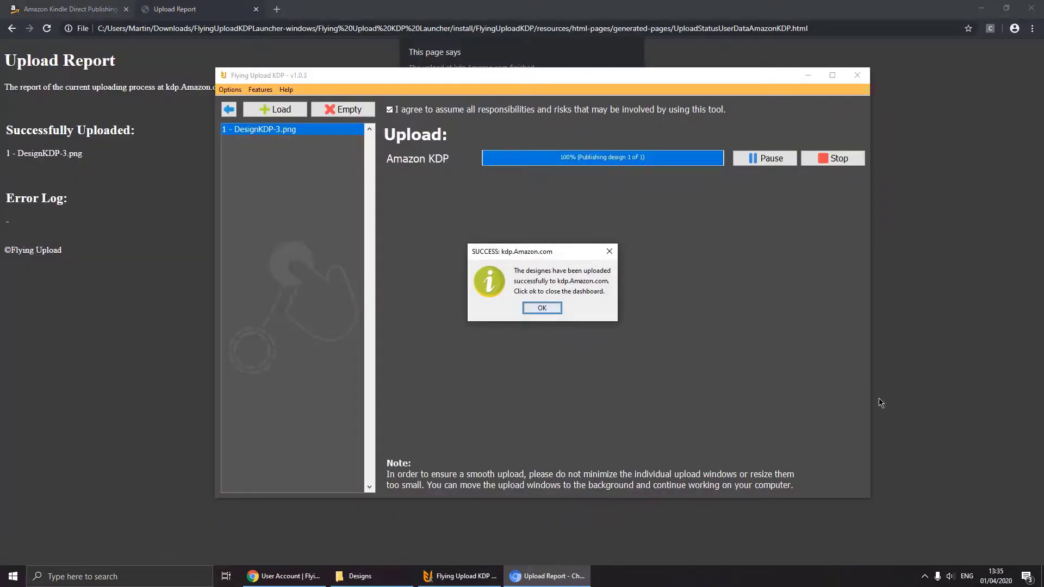
Dismiss the success alerts and confirm DesignKDP-3.png under Successfully Uploaded in the report.
key(Return)
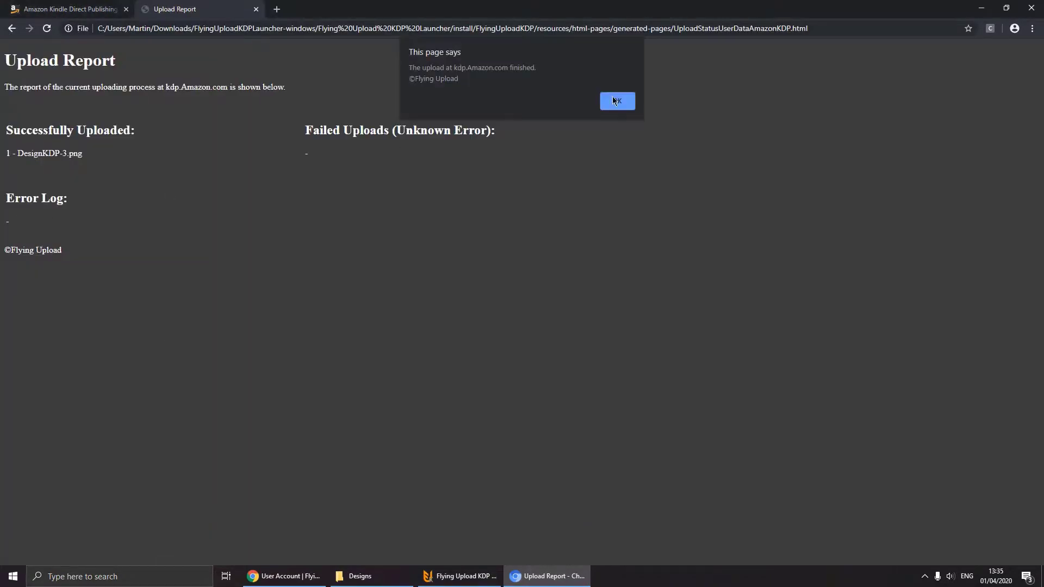
key(Return)
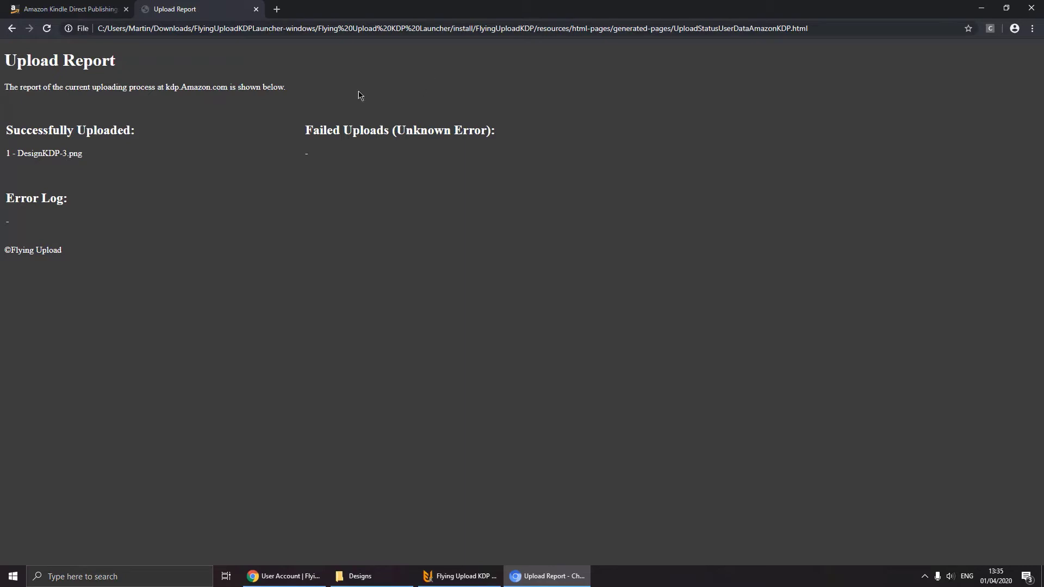
drag(12, 153, 68, 178)
click(444, 576)
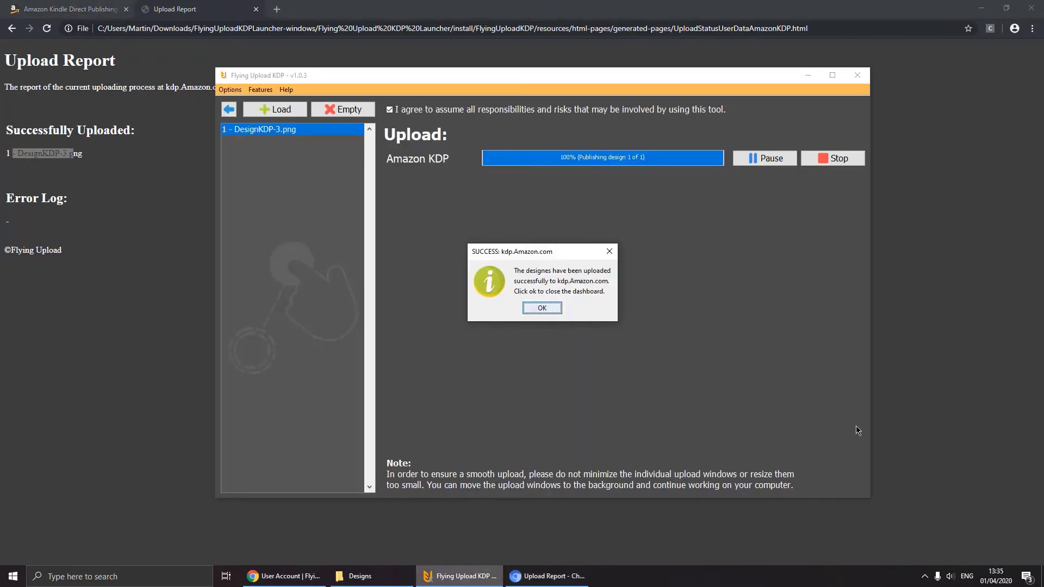